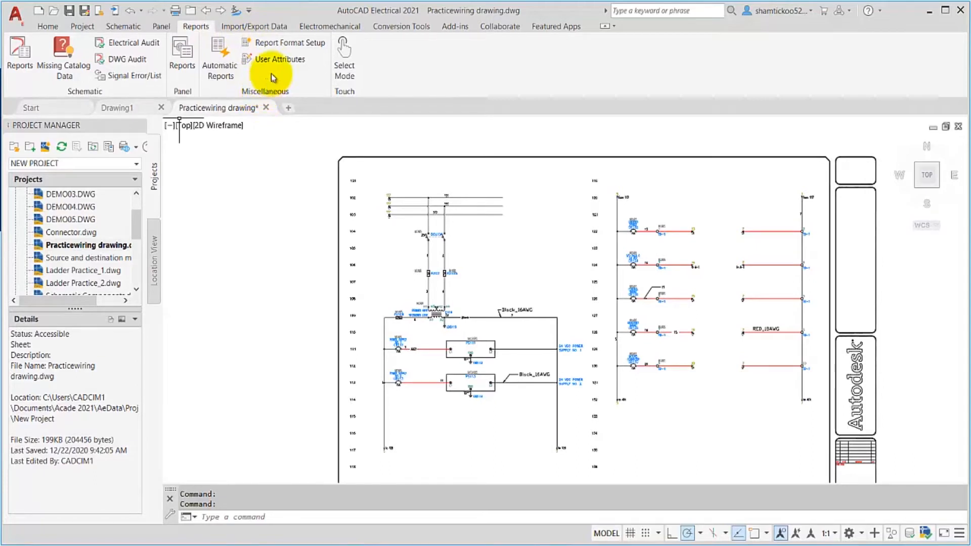
Open the report format setup and view the schematic and panel report types and the saved Bill of Material format files.
click(291, 48)
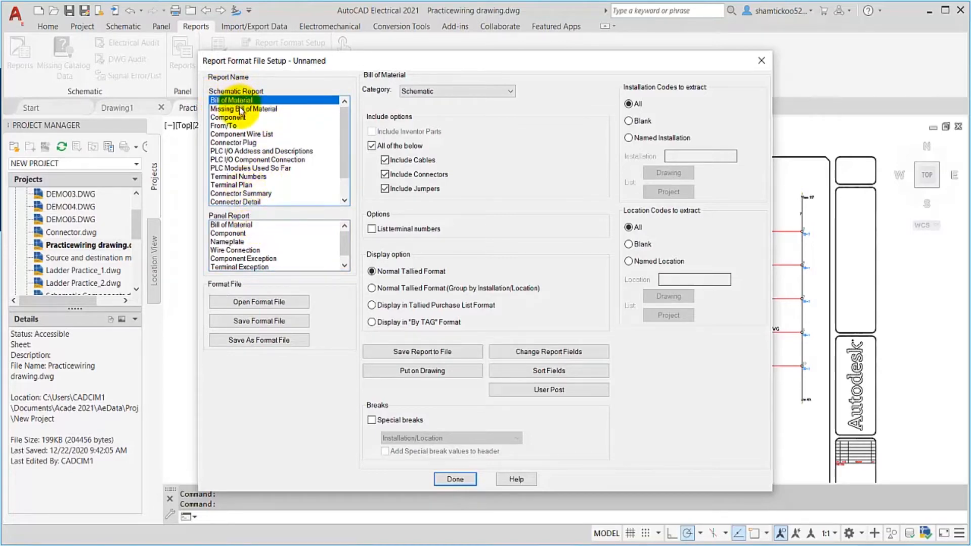
mouse_move(347, 119)
mouse_down()
mouse_move(342, 184)
mouse_move(344, 126)
mouse_up()
mouse_move(347, 244)
mouse_down()
mouse_move(345, 261)
mouse_move(347, 238)
mouse_up()
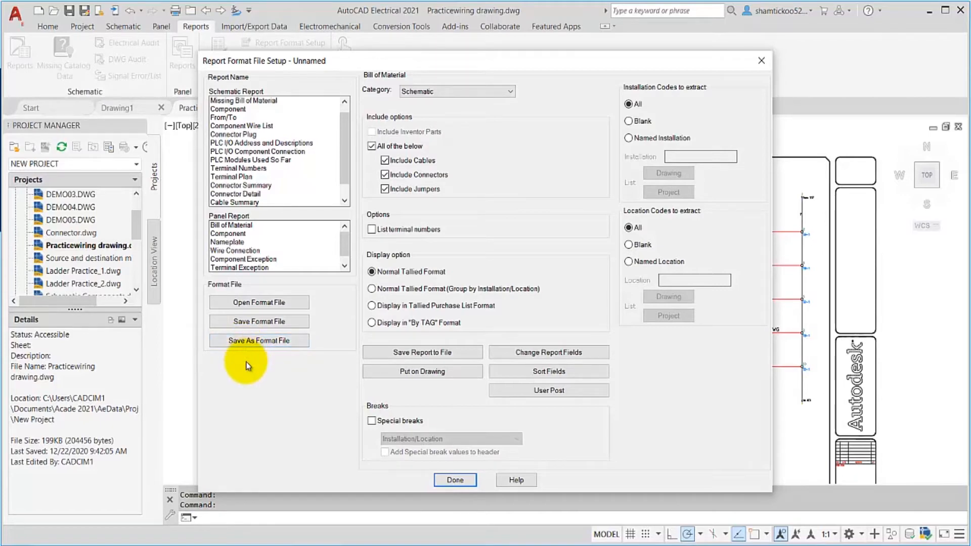
click(256, 303)
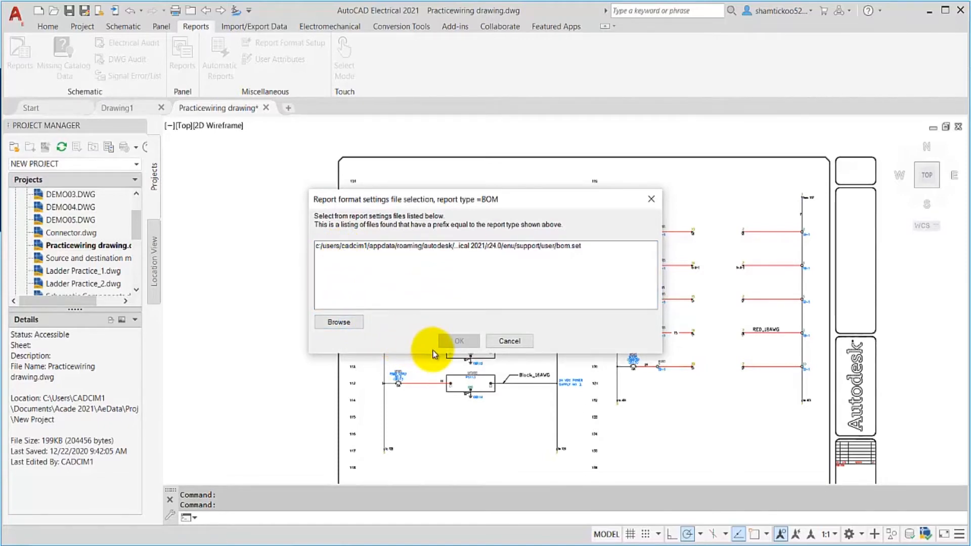
click(360, 322)
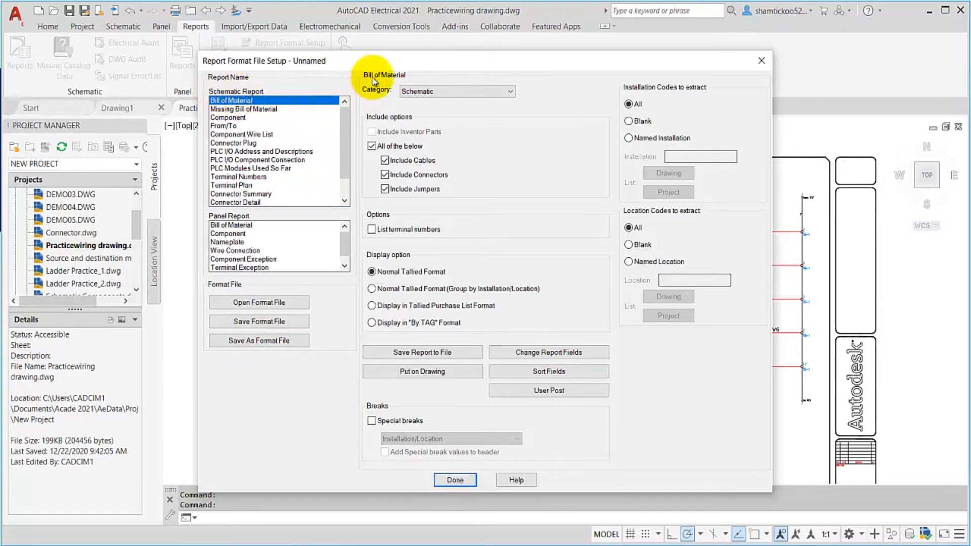
Select the Component schematic report with the Schematic category and include children in its options.
click(243, 118)
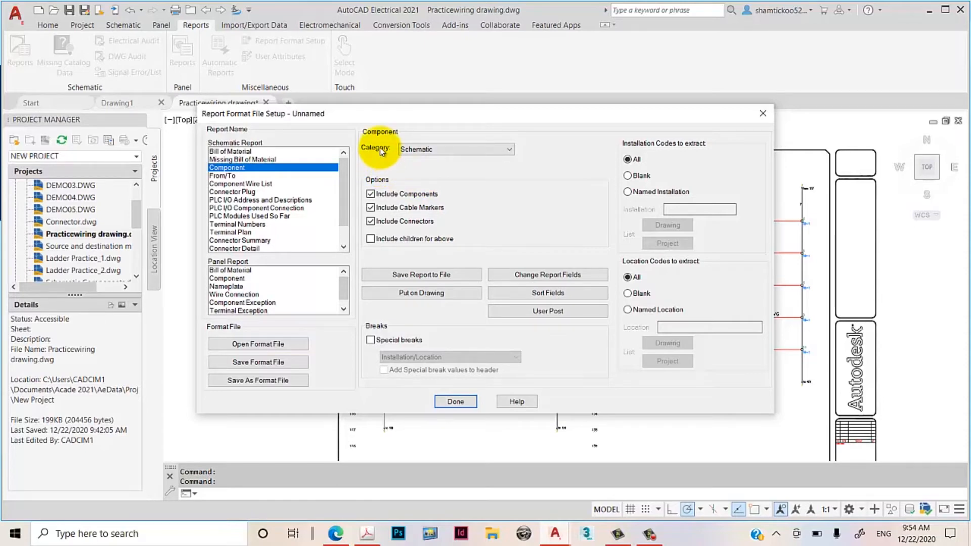
click(510, 150)
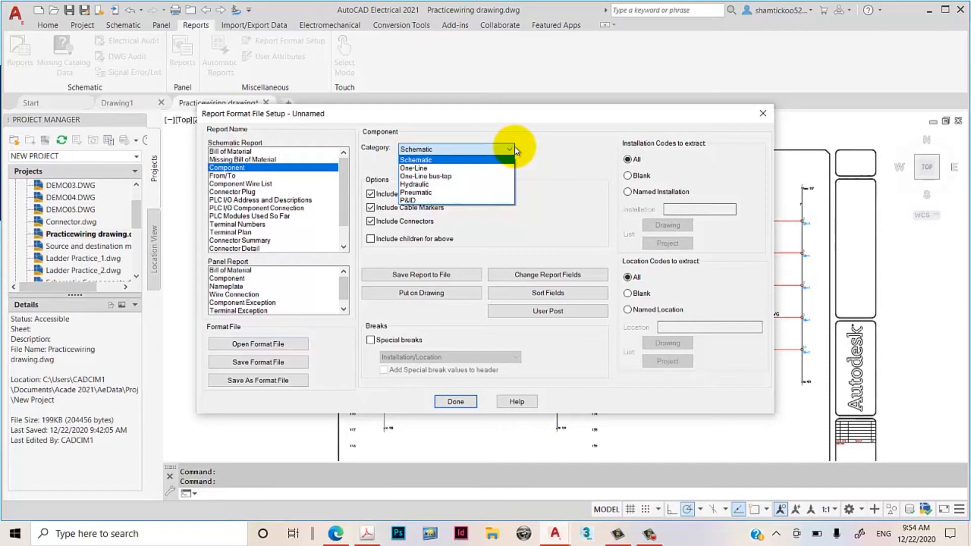
click(509, 150)
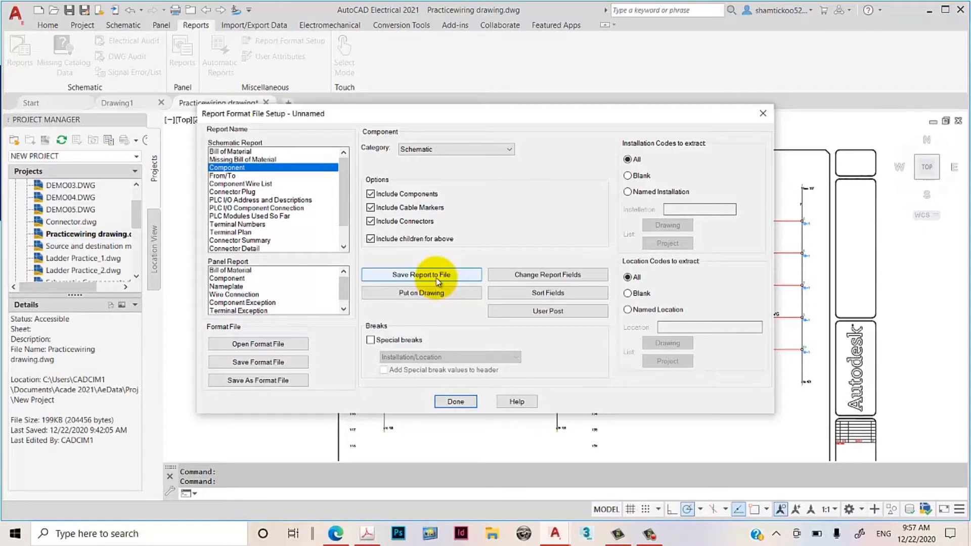
Add the FILENAME and HDL fields to the Component report's fields.
click(520, 279)
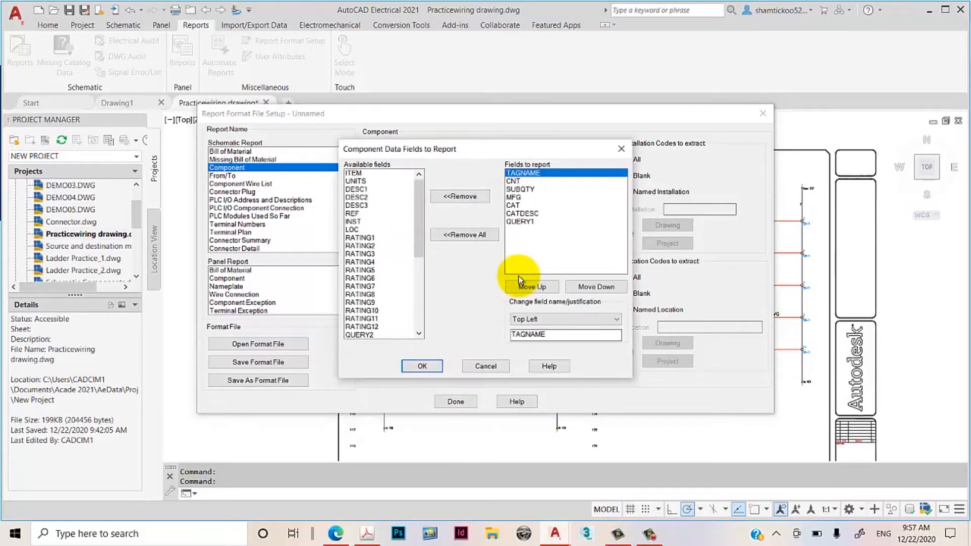
drag(509, 149, 523, 177)
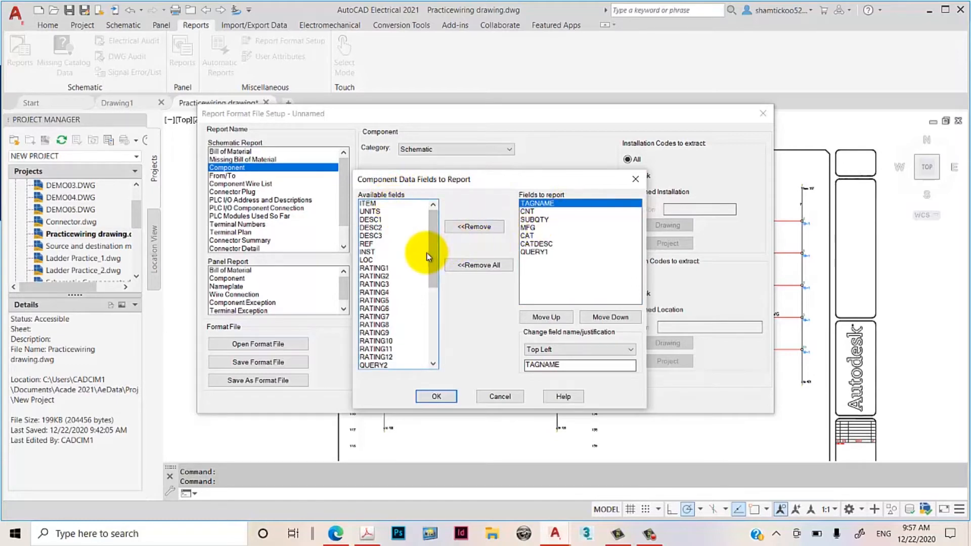
click(435, 299)
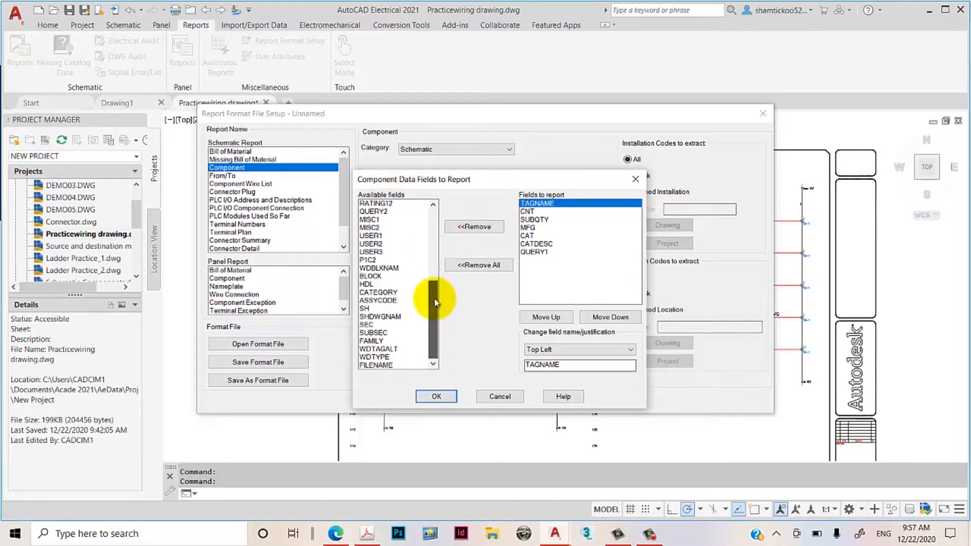
double_click(385, 365)
double_click(384, 366)
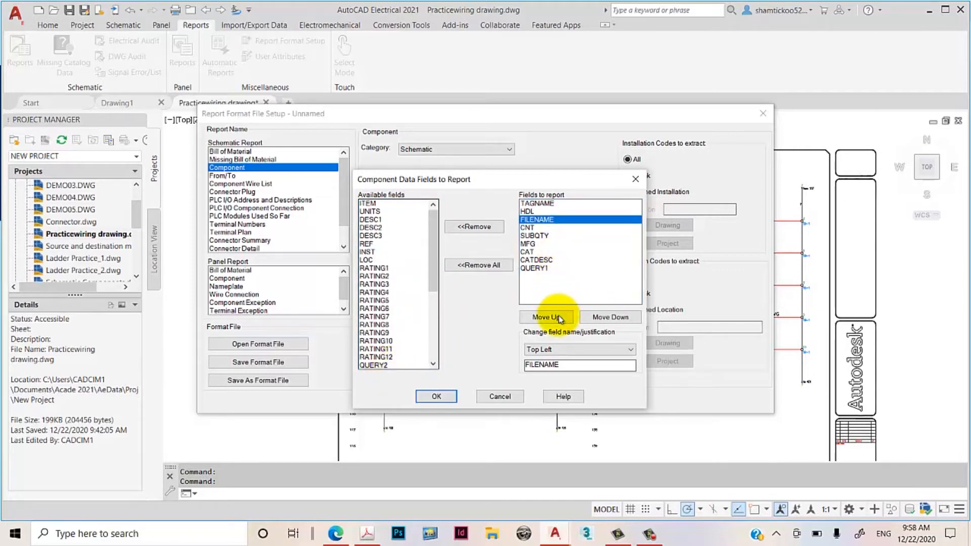
Reorder the report fields so that FILENAME comes last, after QUERY1.
click(595, 318)
click(595, 318)
click(594, 318)
click(594, 318)
click(594, 318)
click(594, 318)
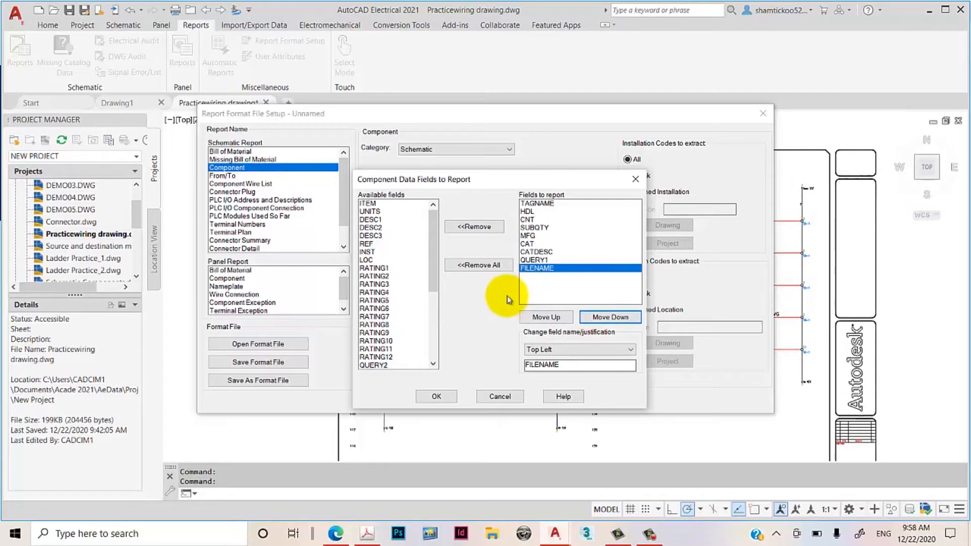
Add the DESC1 field to the report, place it between CATDESC and QUERY1, and accept the field selection.
scroll(383, 272, down, 6)
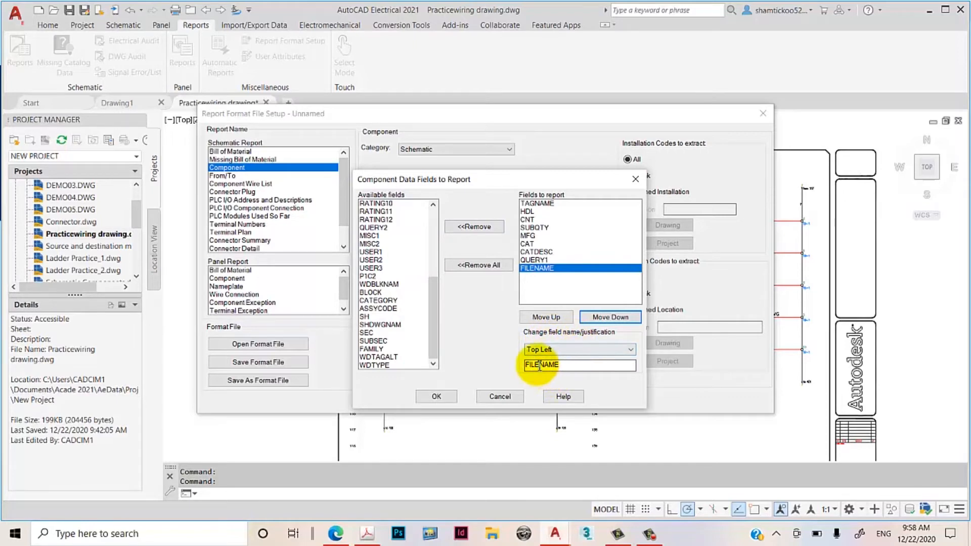
drag(434, 281, 445, 221)
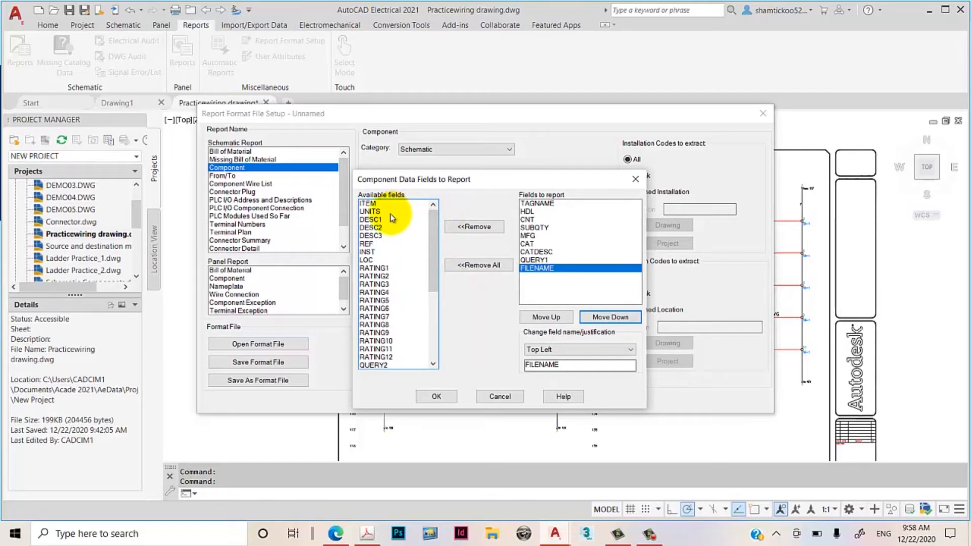
double_click(380, 223)
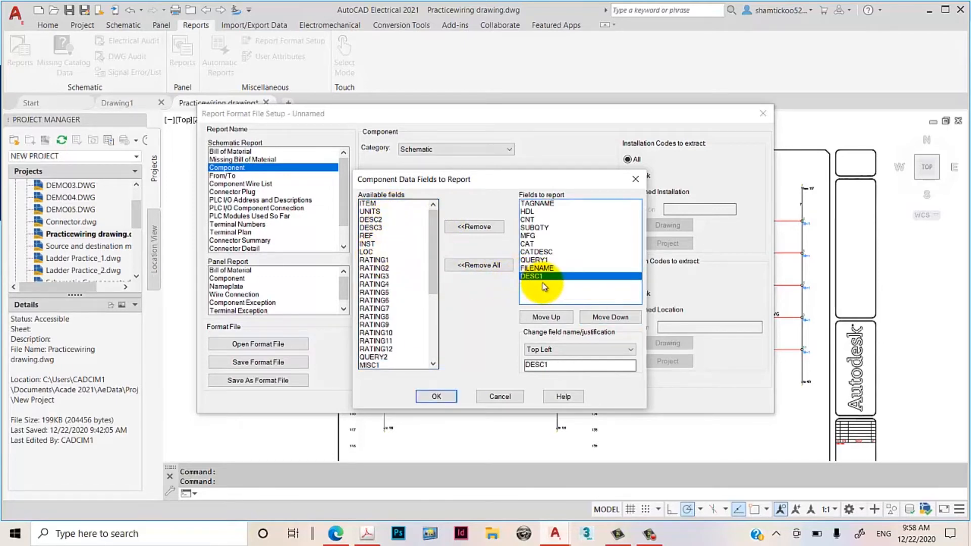
click(553, 317)
click(553, 317)
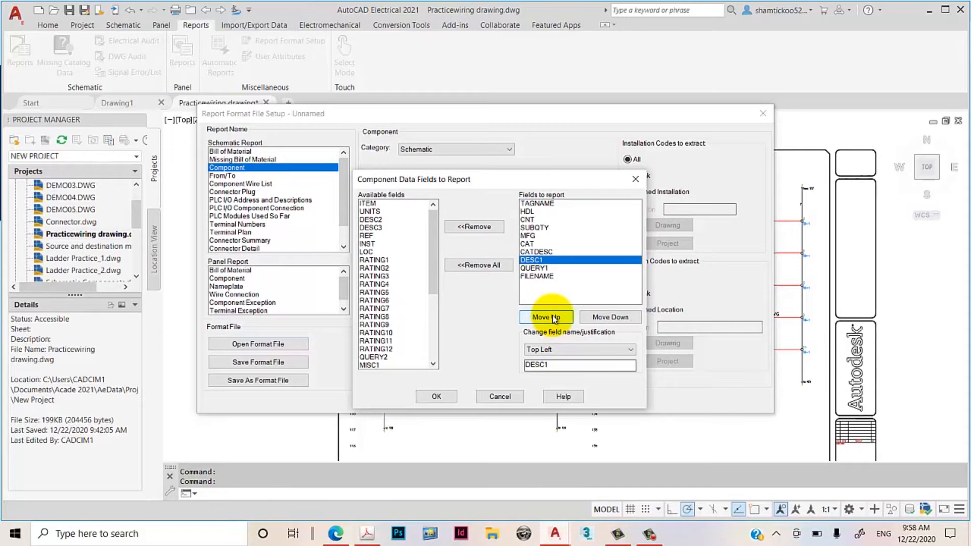
click(436, 396)
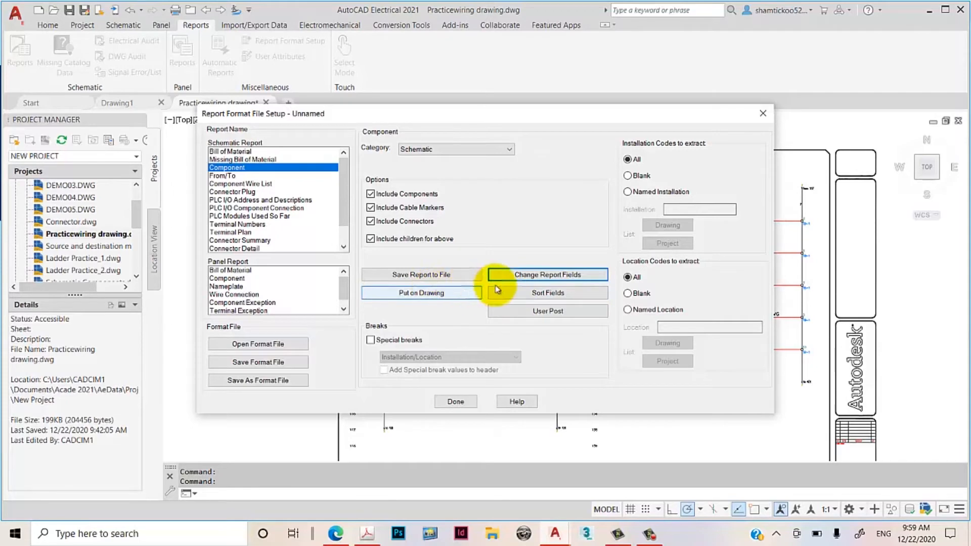
Examine the sort options for the Component report's fields.
click(496, 297)
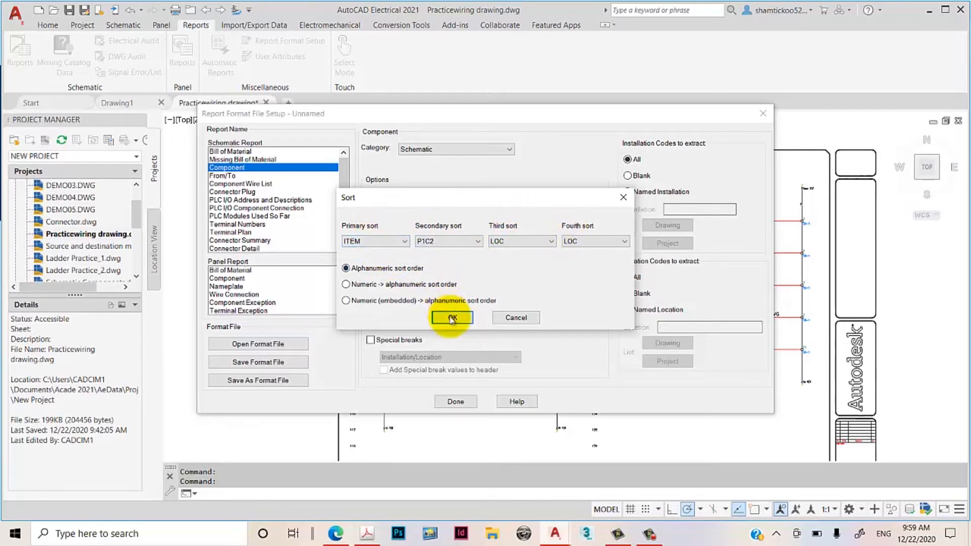
click(511, 319)
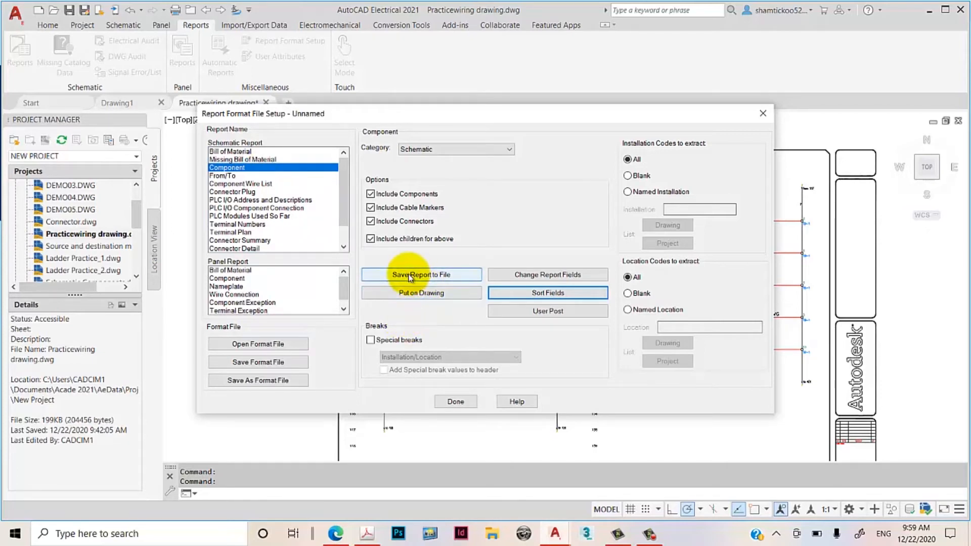
Set the report file output to Excel spreadsheet format (.xls) with project values included in the first section only.
click(438, 282)
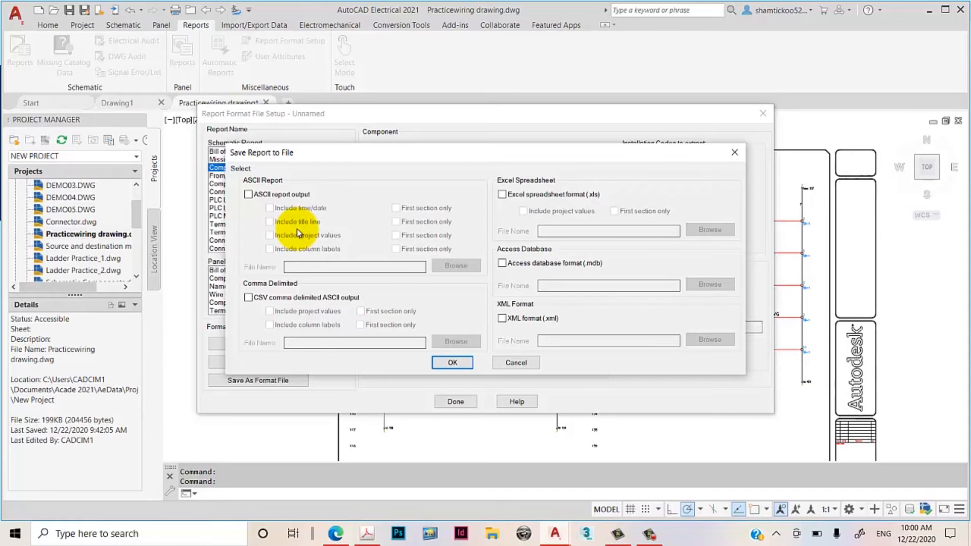
click(506, 199)
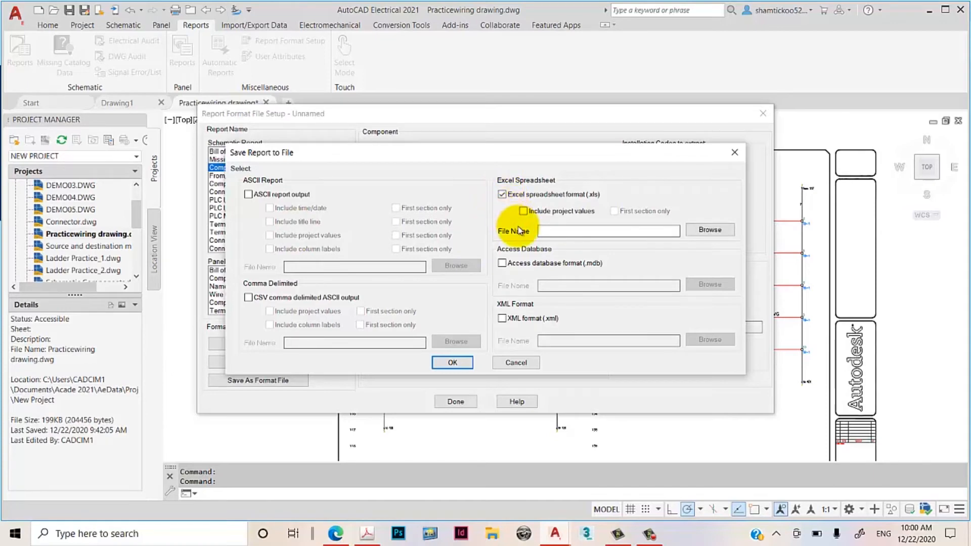
click(523, 213)
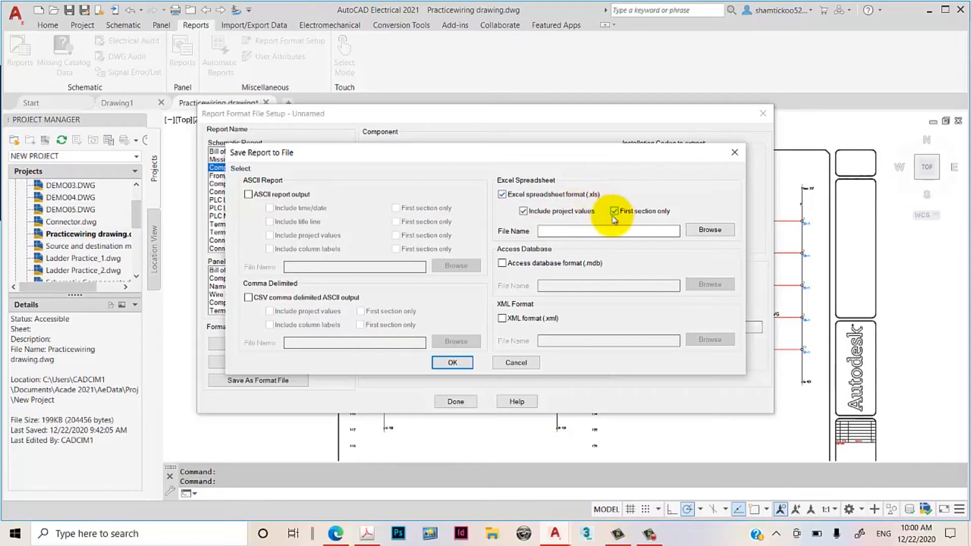
click(615, 212)
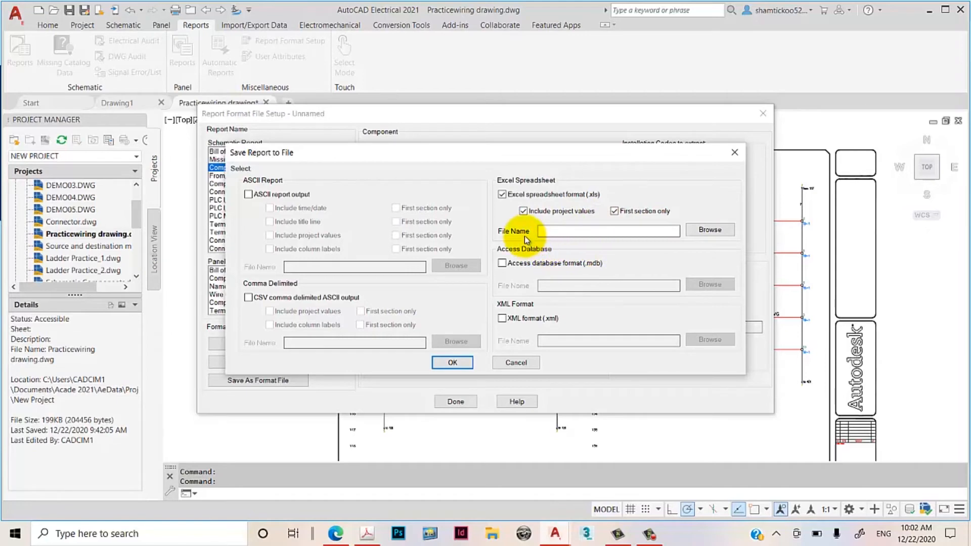
Browse to the New Project folder under Acade 2021, AeData, Proj as the Excel report's save location.
click(554, 232)
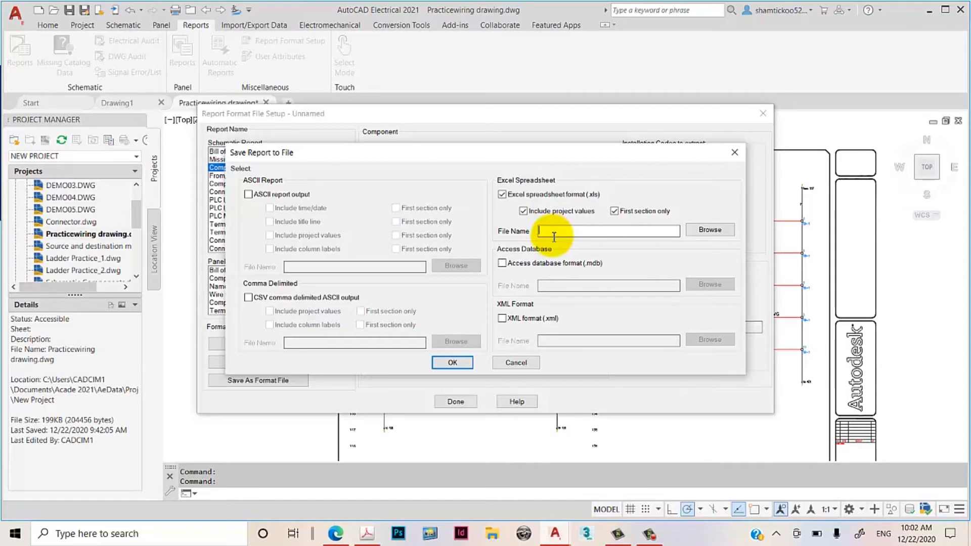
click(698, 234)
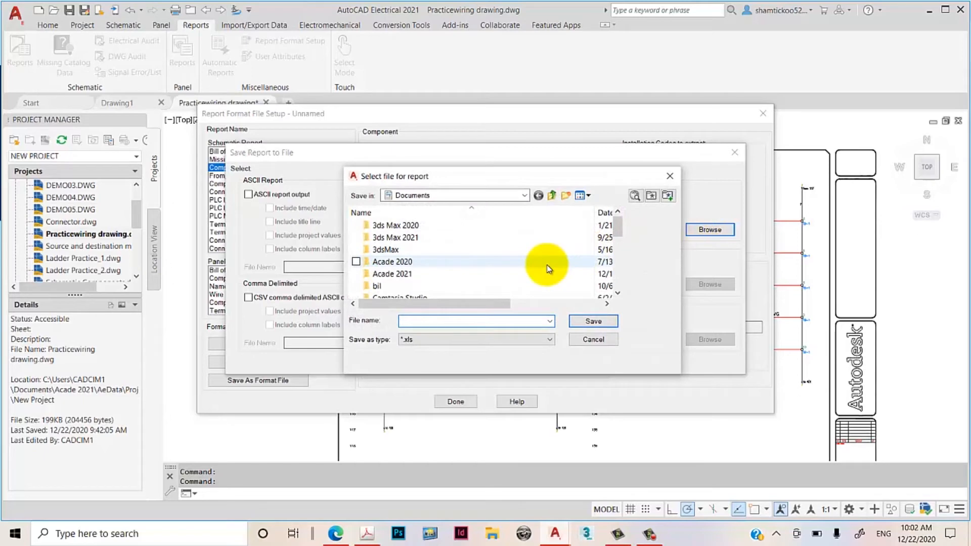
double_click(476, 277)
click(433, 229)
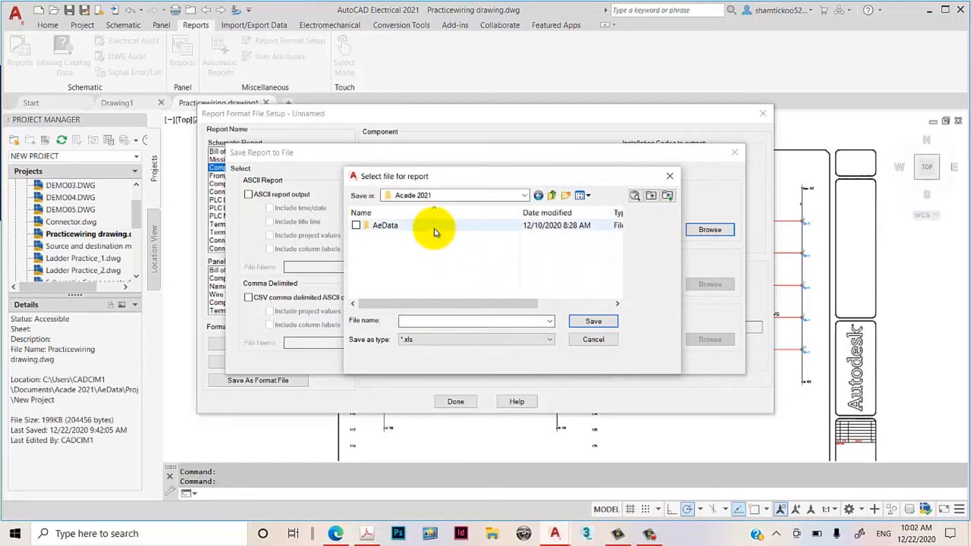
double_click(434, 229)
click(385, 237)
double_click(384, 237)
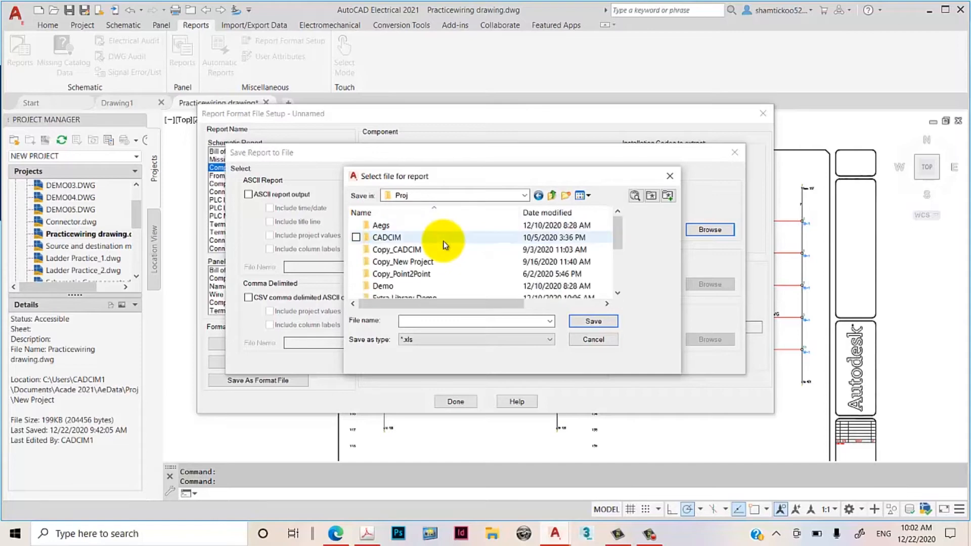
scroll(447, 265, down, 3)
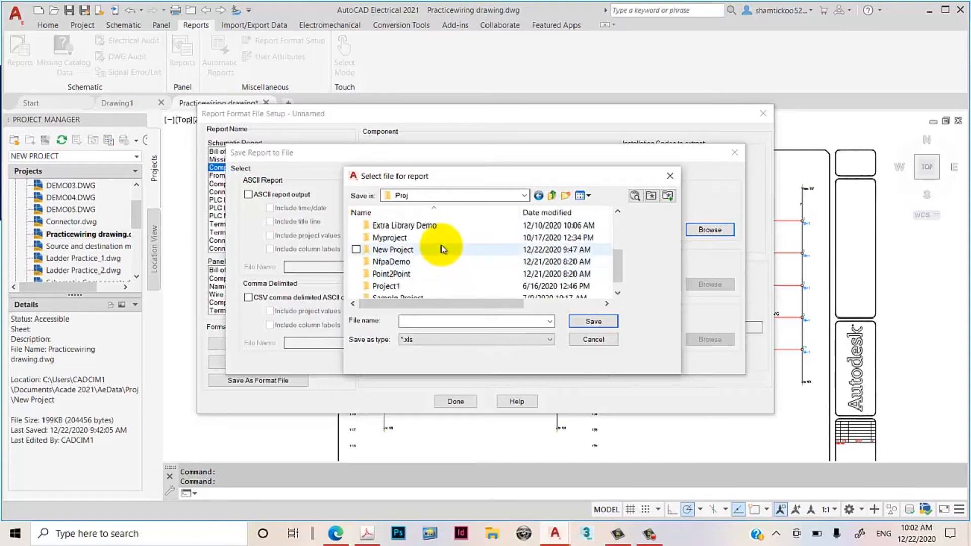
double_click(441, 246)
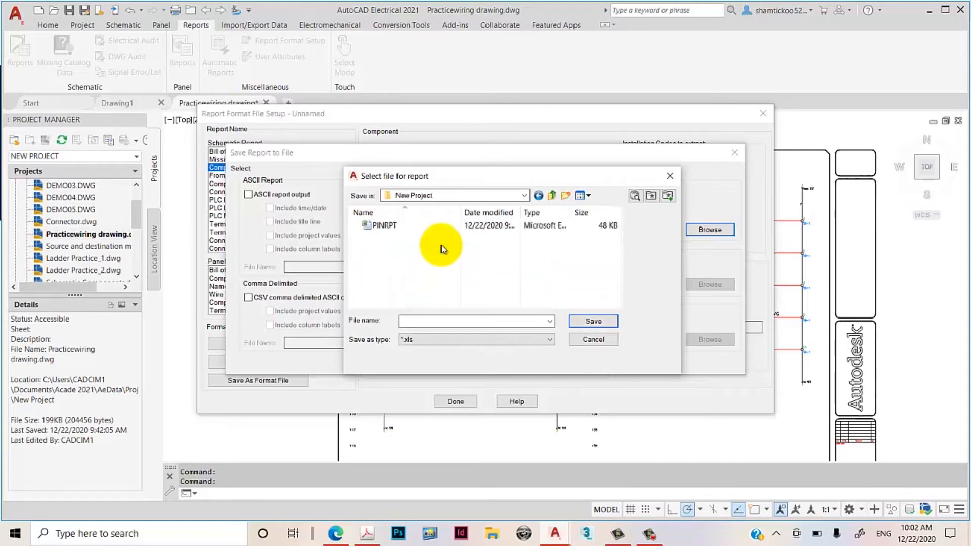
Name the Excel report file Schematic_Components_New Project and accept the file output settings.
click(450, 324)
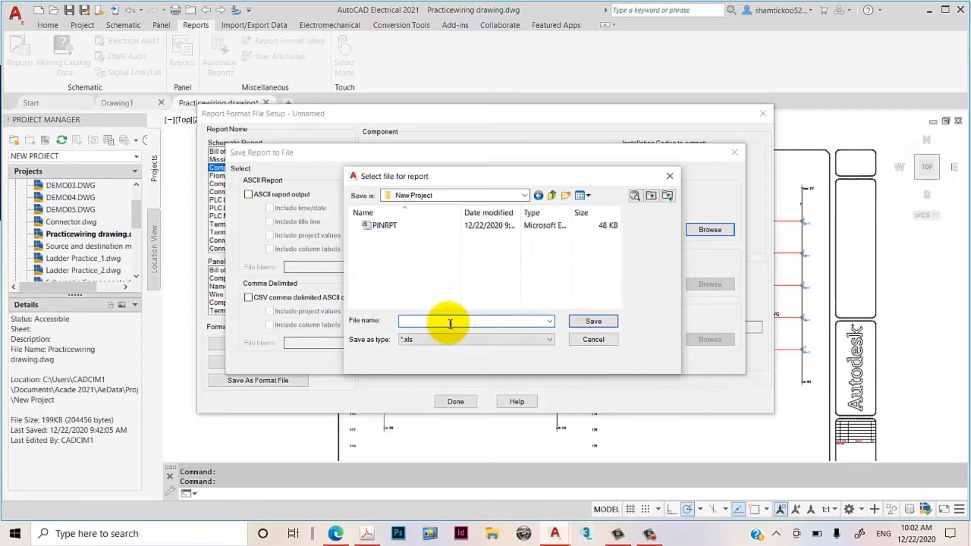
text(Schema)
text(tic_Components_n)
key(BackSpace)
text(New Project)
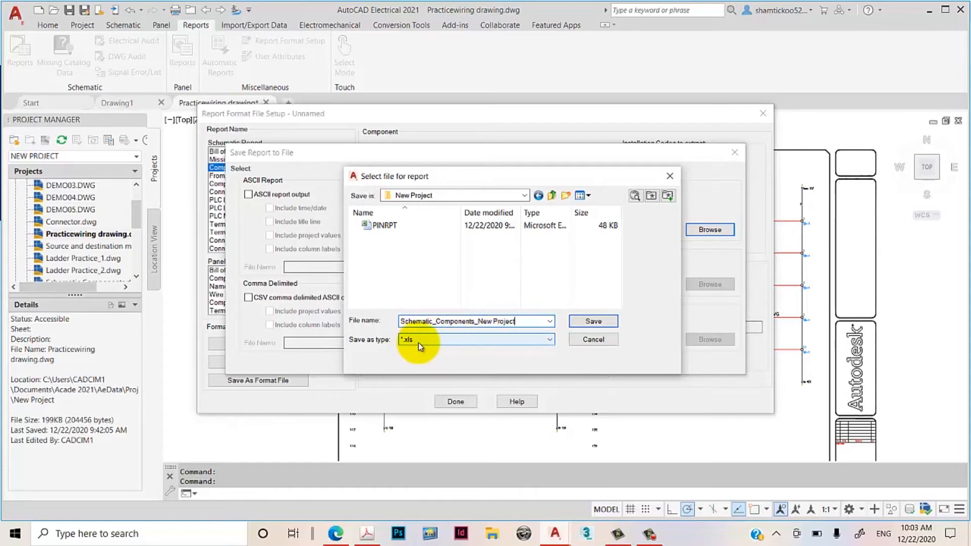
click(594, 322)
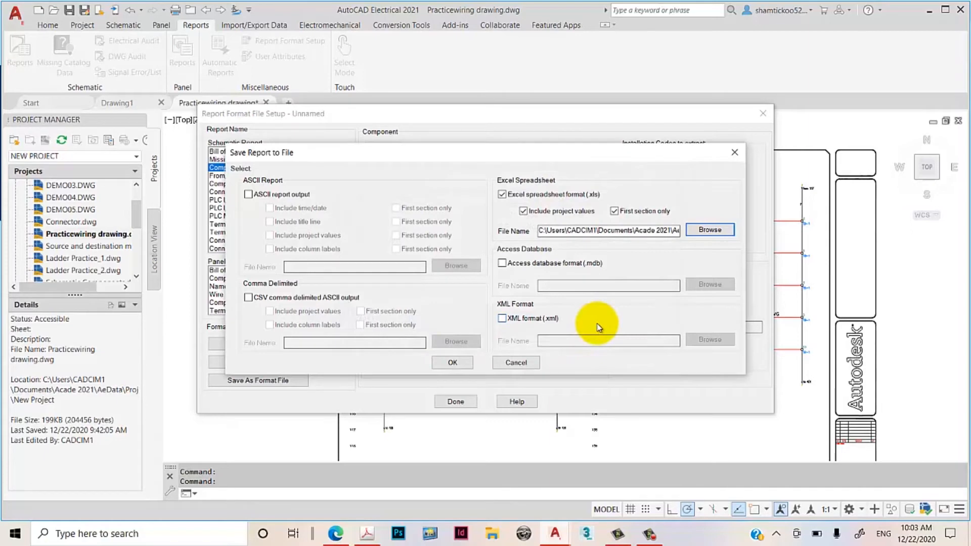
click(452, 363)
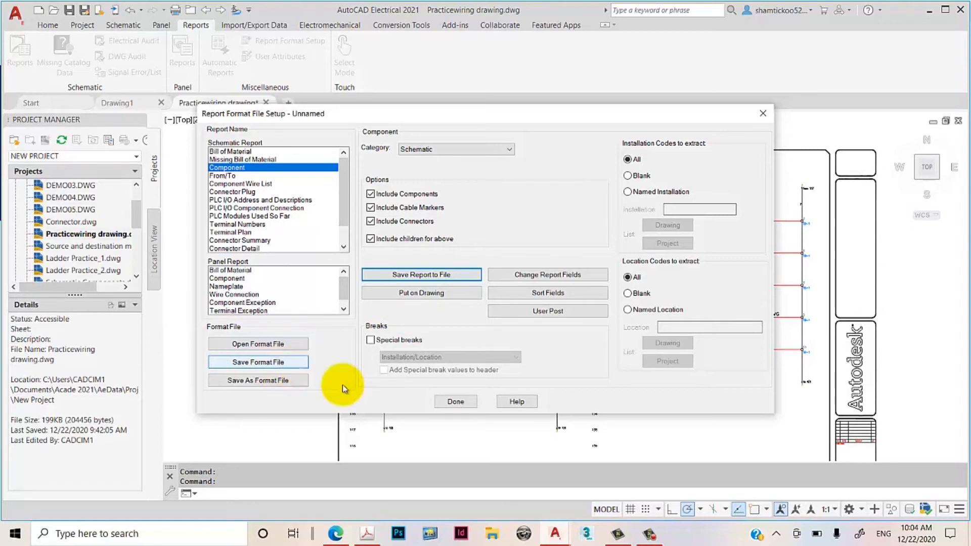
Save the schematic Component report settings as a format file named Schematic_components in the User folder.
click(294, 363)
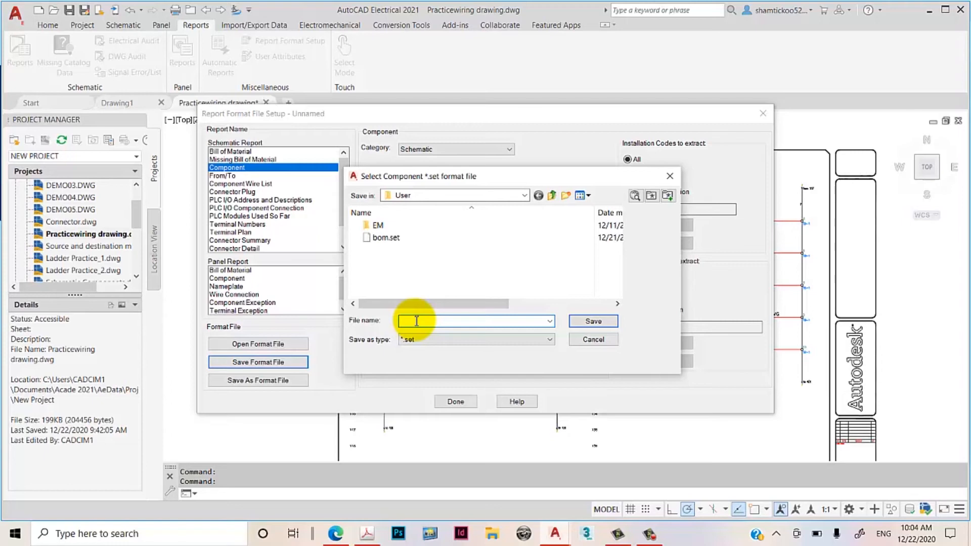
text(Schematic_components)
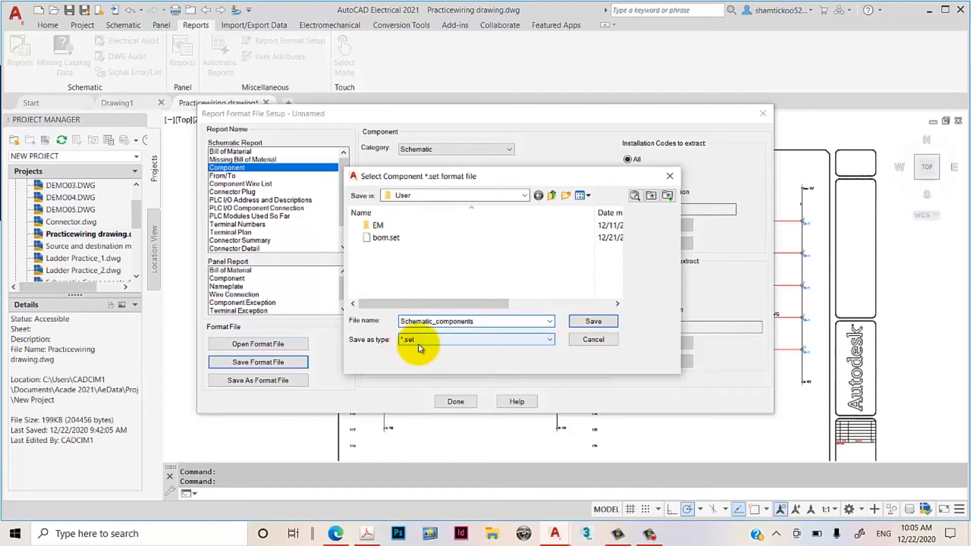
click(591, 324)
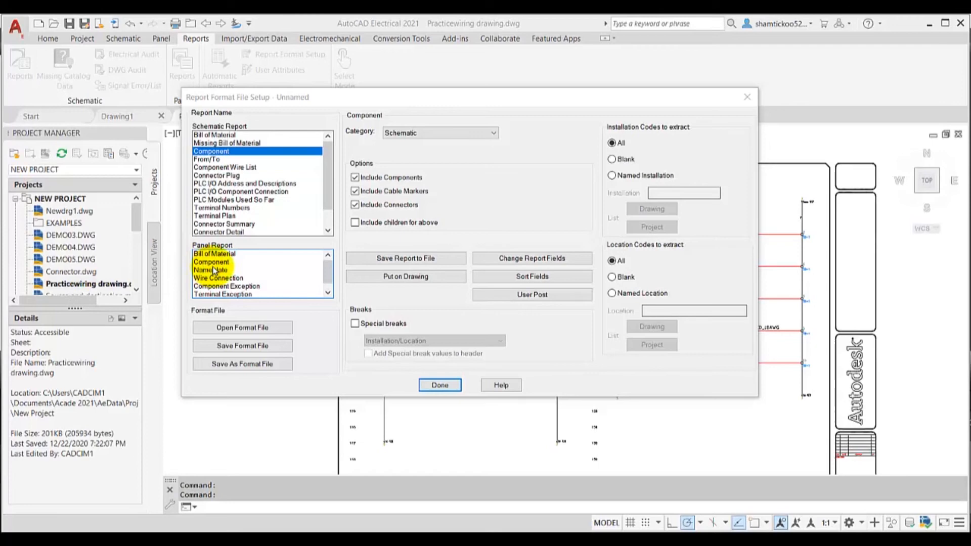
Select the panel Component report including terminals, and set its drawing table to include time/date, a title line, and labels on the first section only.
click(213, 264)
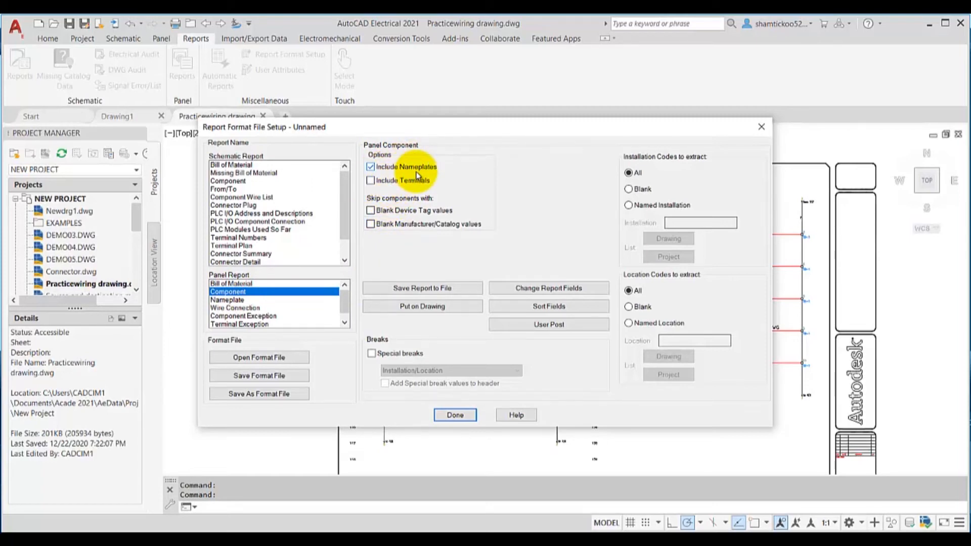
click(374, 182)
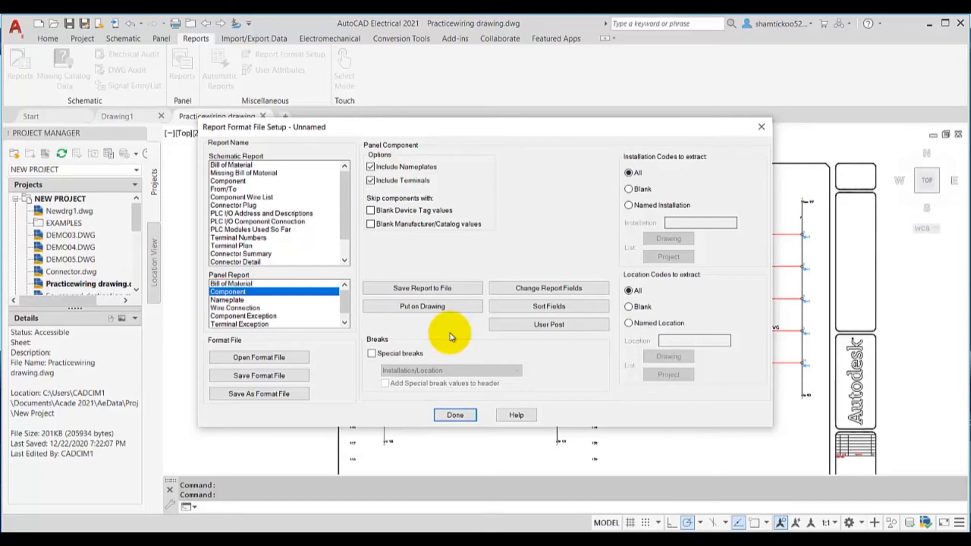
click(454, 307)
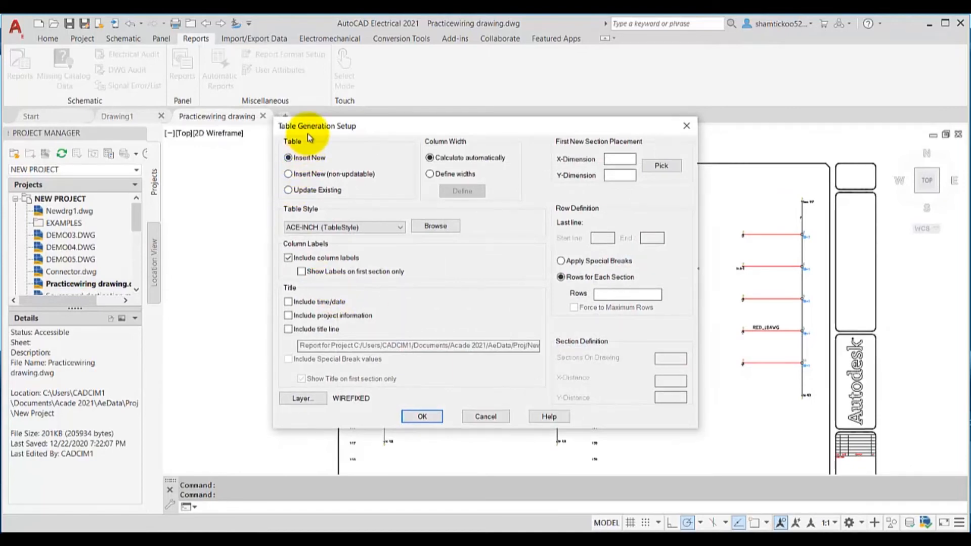
click(288, 302)
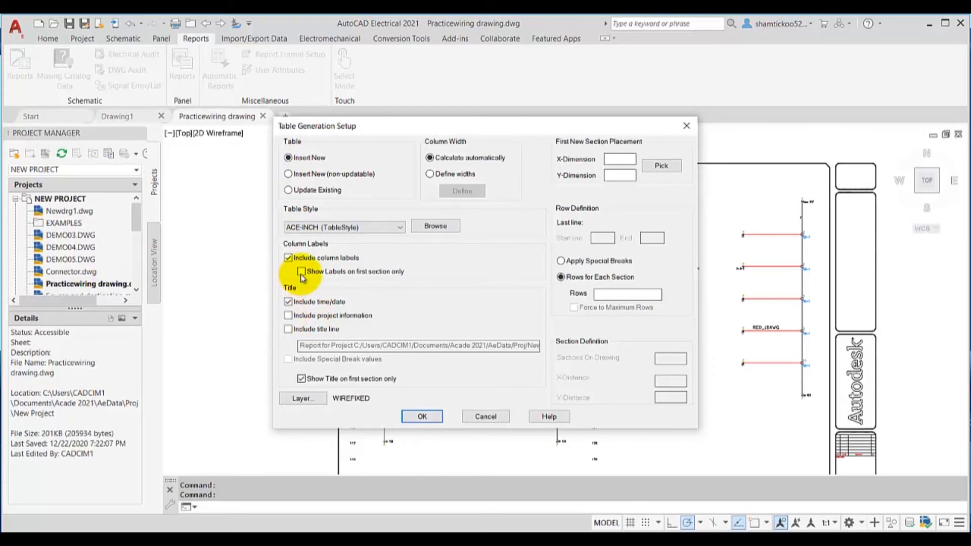
click(288, 329)
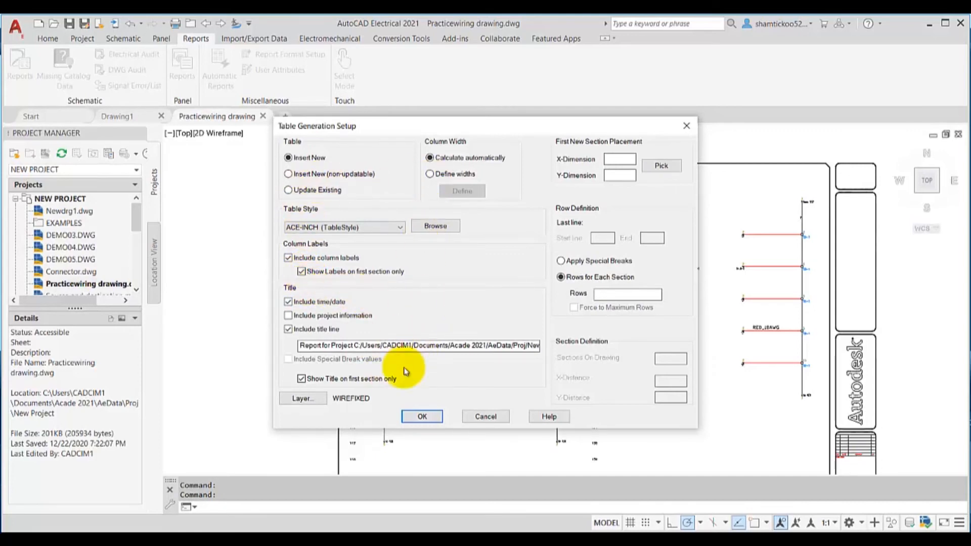
click(414, 418)
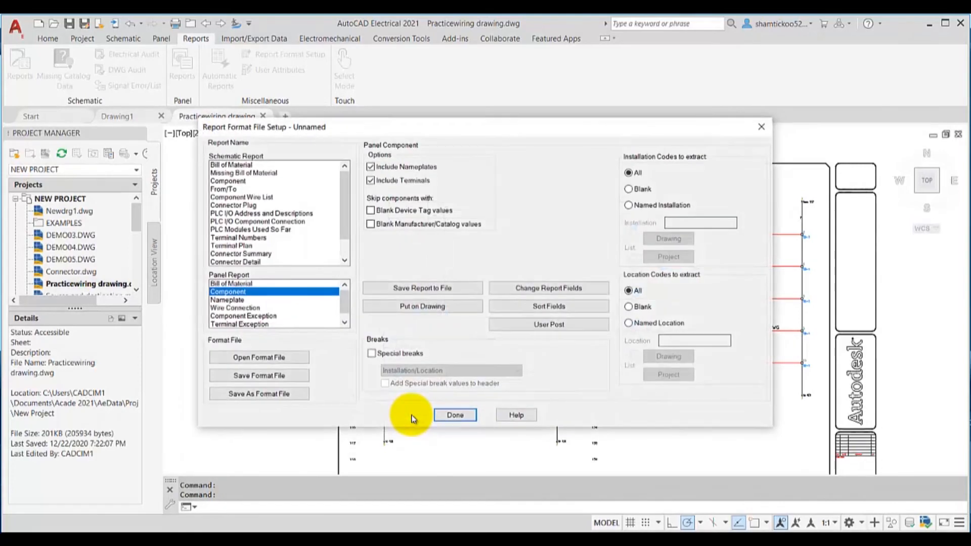
Add the INST, LOC and FAMILY fields to the panel Component report after ITEM.
click(539, 289)
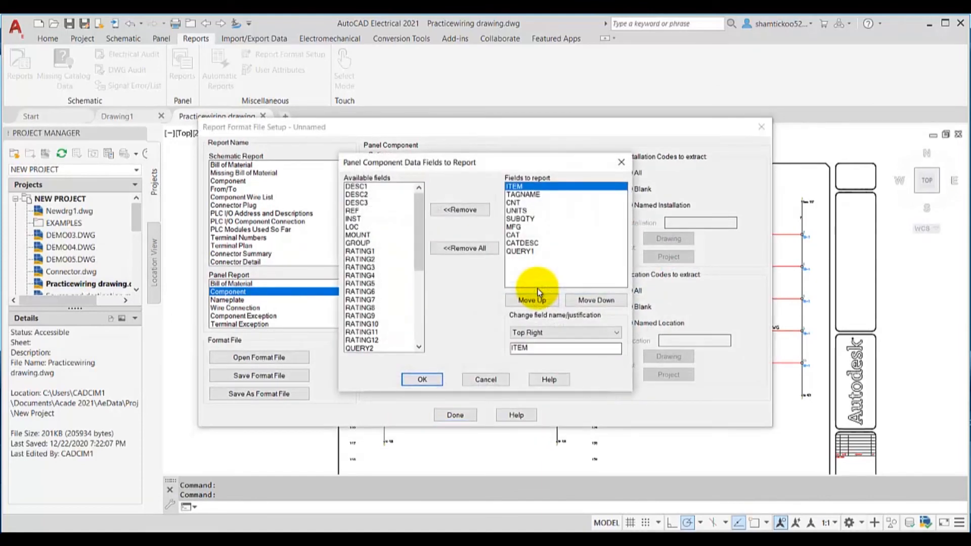
mouse_move(418, 202)
mouse_down()
mouse_move(418, 298)
mouse_move(428, 218)
mouse_move(419, 210)
mouse_up()
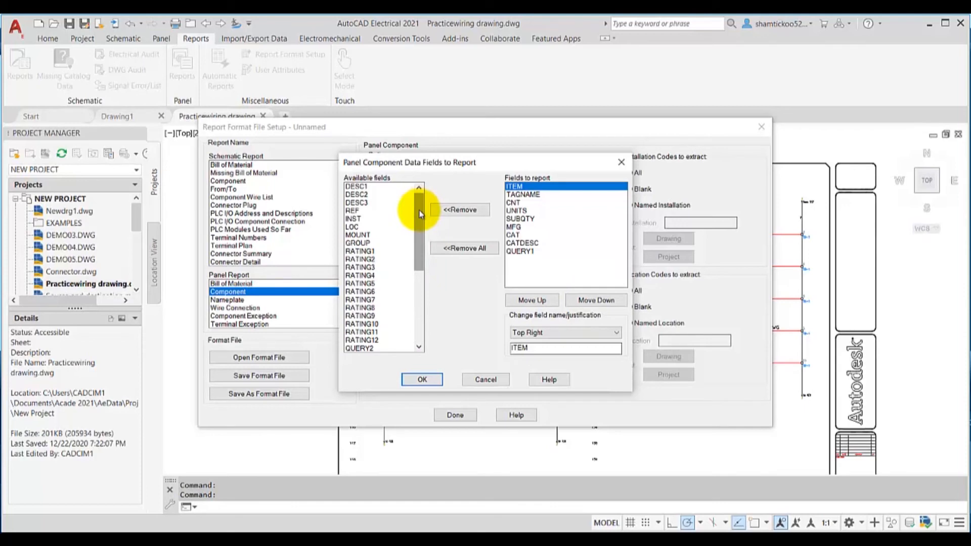
double_click(364, 221)
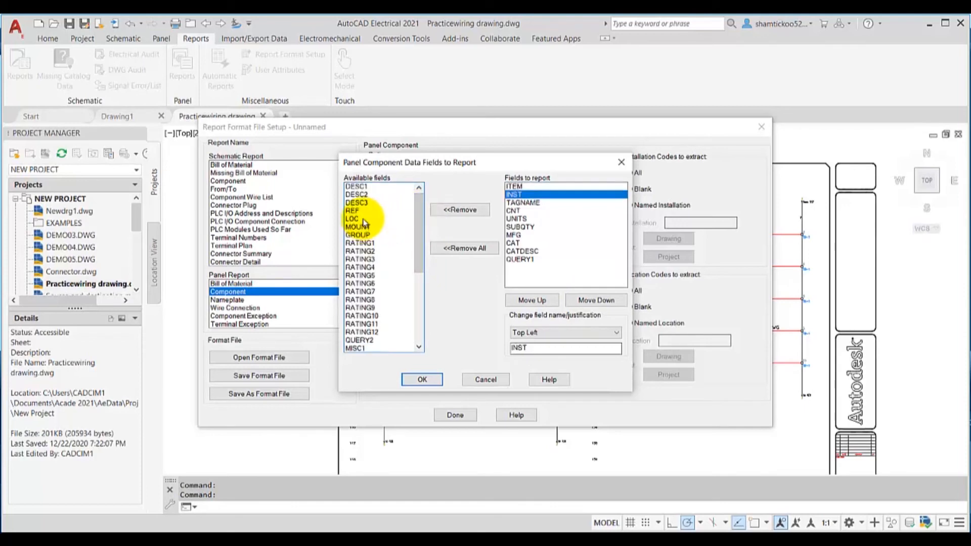
double_click(362, 218)
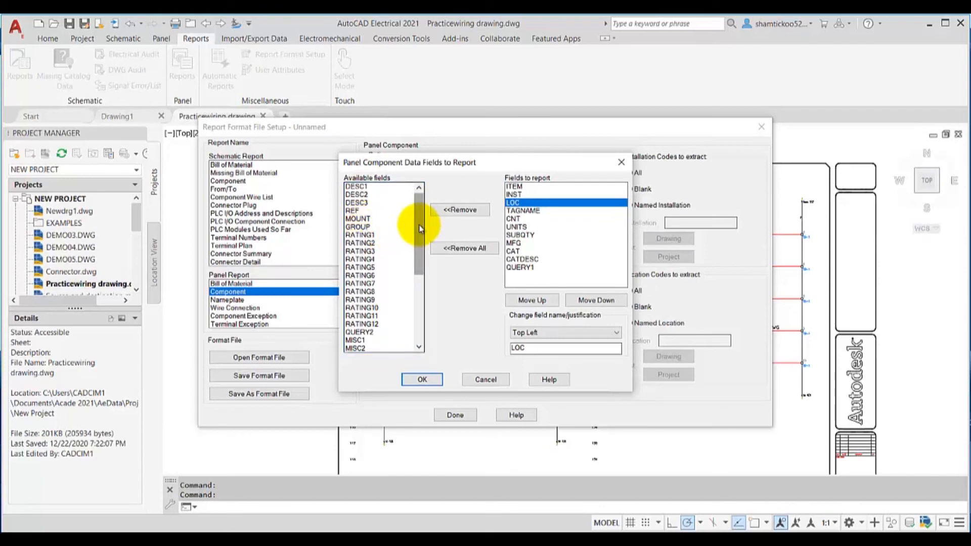
scroll(361, 304, down, 6)
double_click(361, 325)
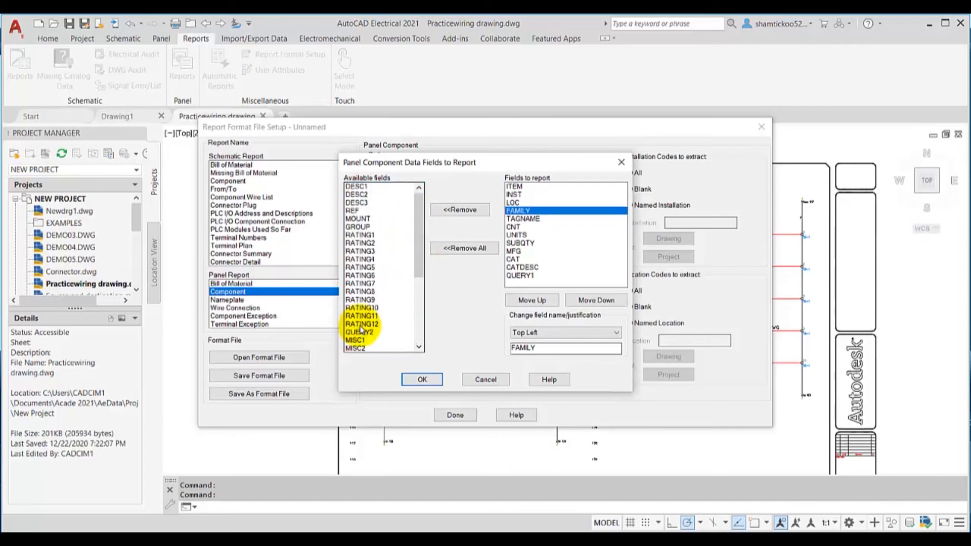
Remove the QUERY1 field from the panel Component report and accept the field selection.
click(527, 276)
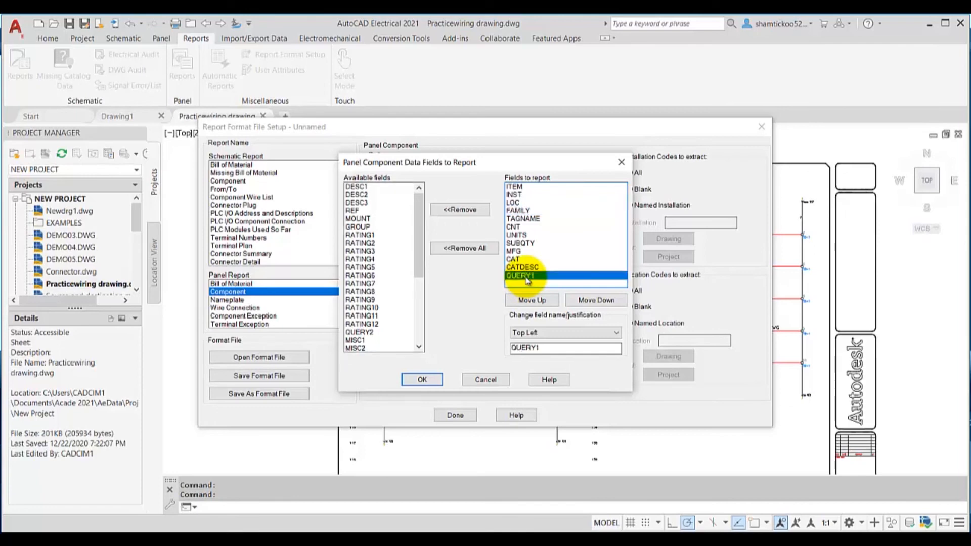
click(461, 211)
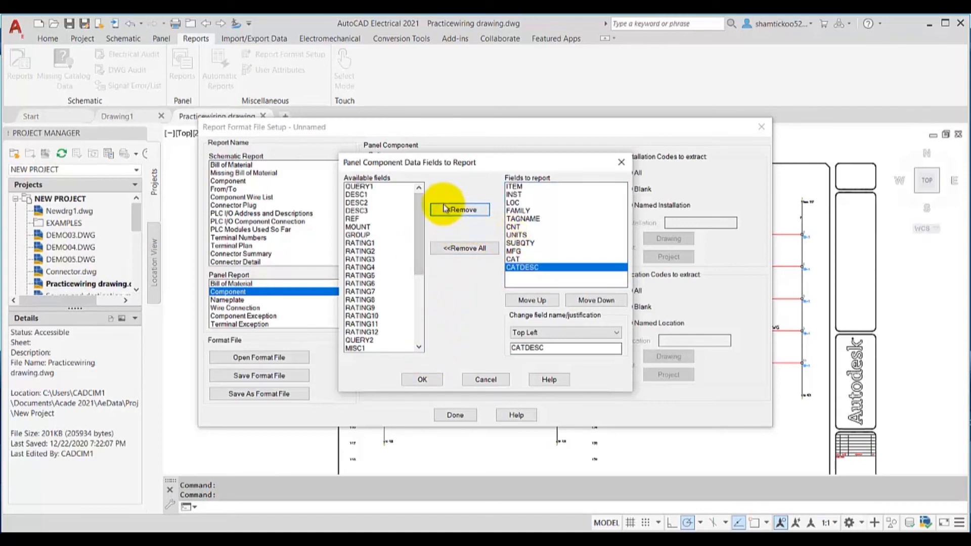
click(422, 380)
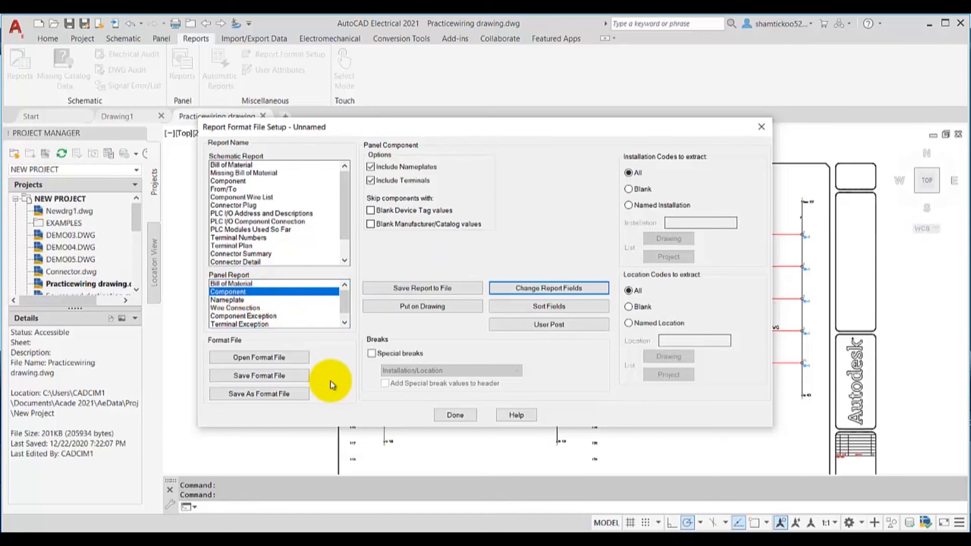
Save the panel Component report settings as a format file named panel_components in the User folder and finish the format setup.
click(292, 379)
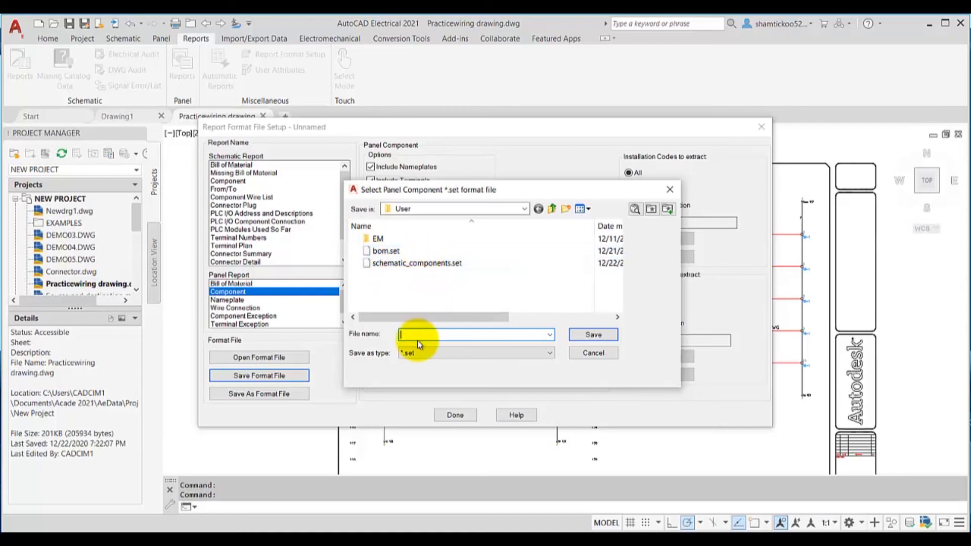
text(panel_components.s)
key(BackSpace)
key(BackSpace)
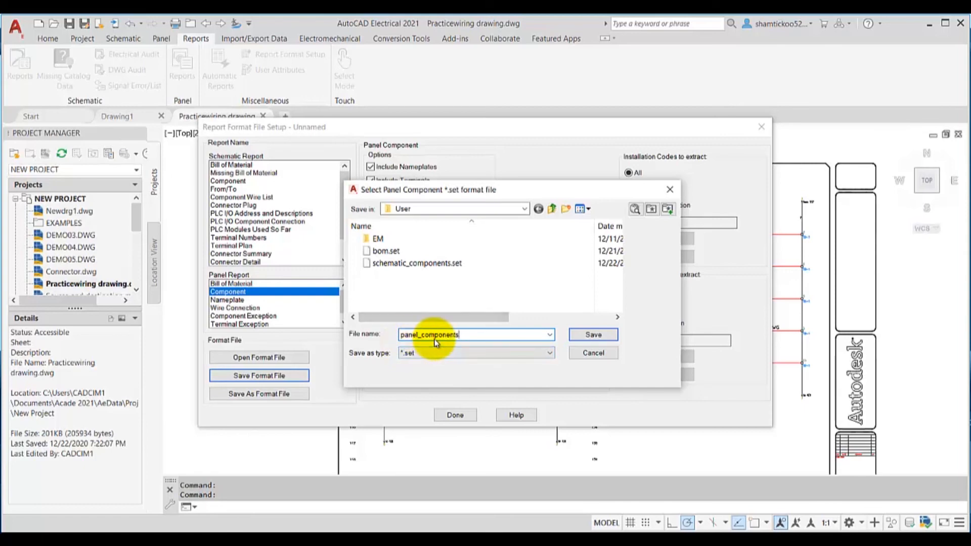
click(590, 334)
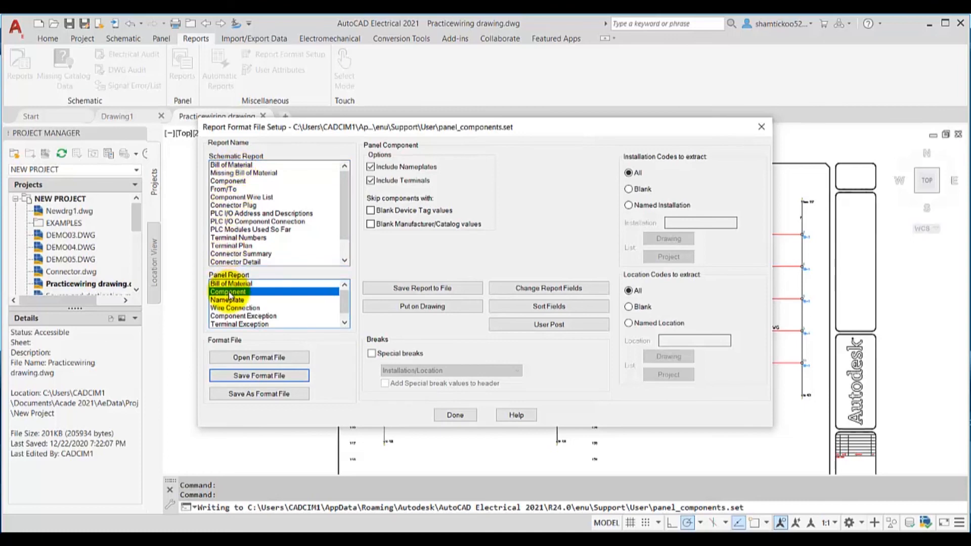
click(458, 419)
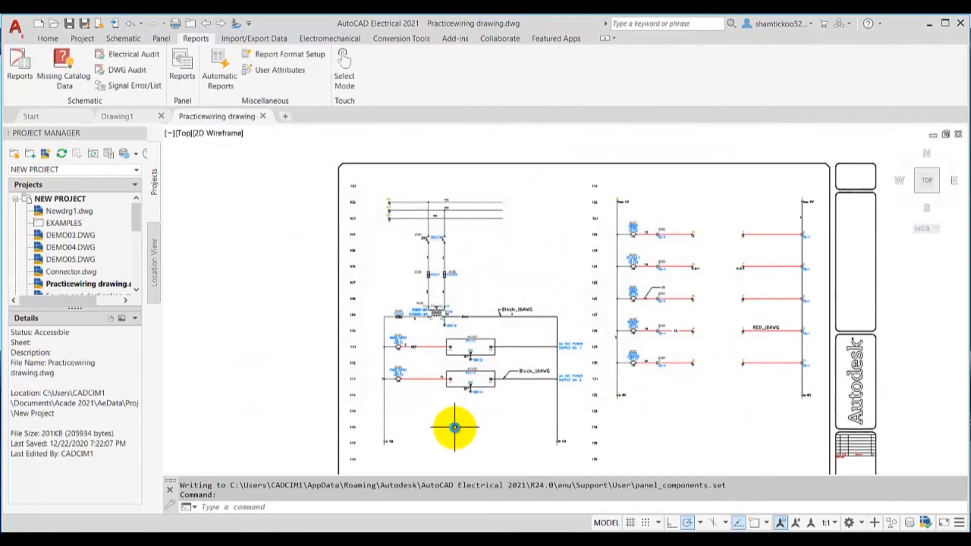